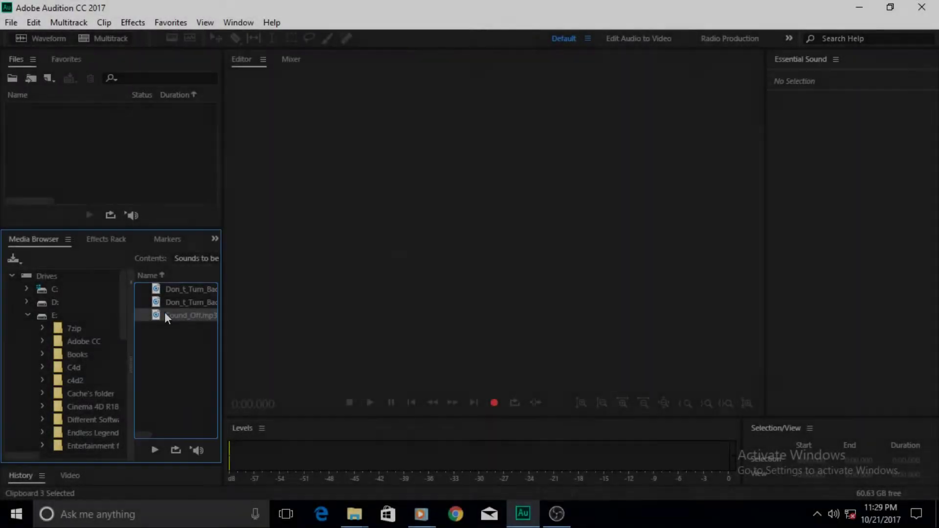
Step: Open Sound_Off.mp3, select a short range near the start, and paste the stored snippet at 1:28.786
{"action": "double_click", "coordinate": [166, 316]}
{"action": "scroll", "coordinate": [290, 117], "scroll_direction": "up", "scroll_amount": 3}
{"action": "left_click_drag", "start_coordinate": [245, 220], "coordinate": [316, 221]}
{"action": "key", "text": "End"}
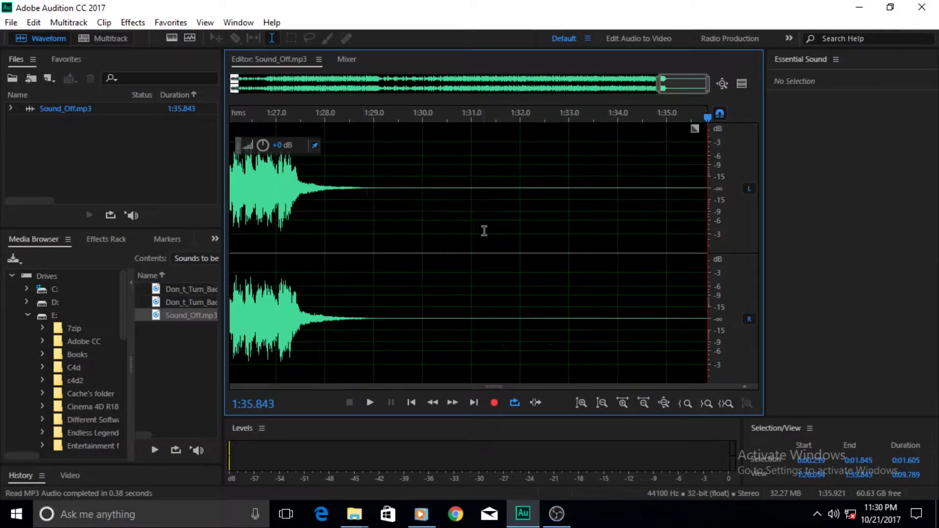
{"action": "left_click", "coordinate": [364, 194]}
{"action": "key", "text": "ctrl+v"}
Step: Copy the audio around 1:27 and paste it at 1:28.000
{"action": "left_click_drag", "start_coordinate": [273, 196], "coordinate": [304, 195]}
{"action": "key", "text": "ctrl+c"}
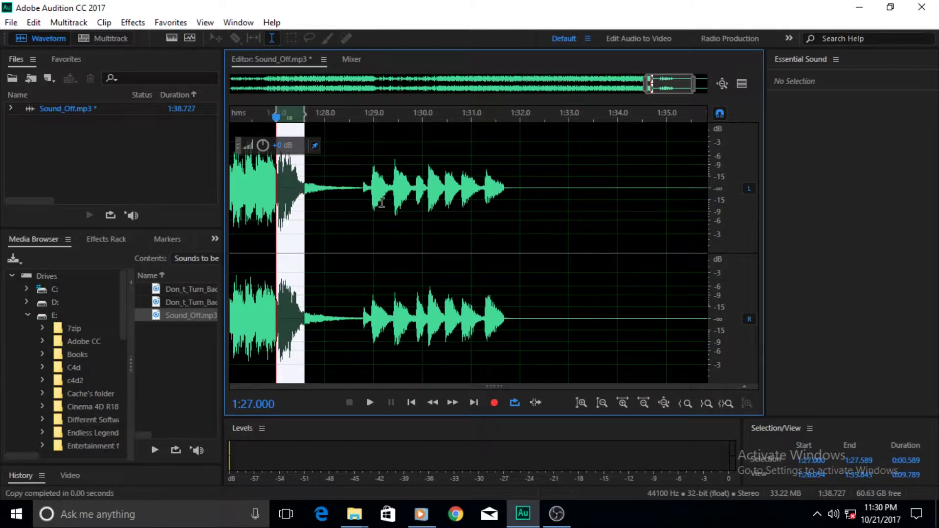
{"action": "left_click", "coordinate": [326, 195]}
{"action": "key", "text": "ctrl+v"}
Step: Copy the 1:29.3–1:32.3 snippet and paste it at 1:33.000
{"action": "left_click_drag", "start_coordinate": [390, 189], "coordinate": [537, 190]}
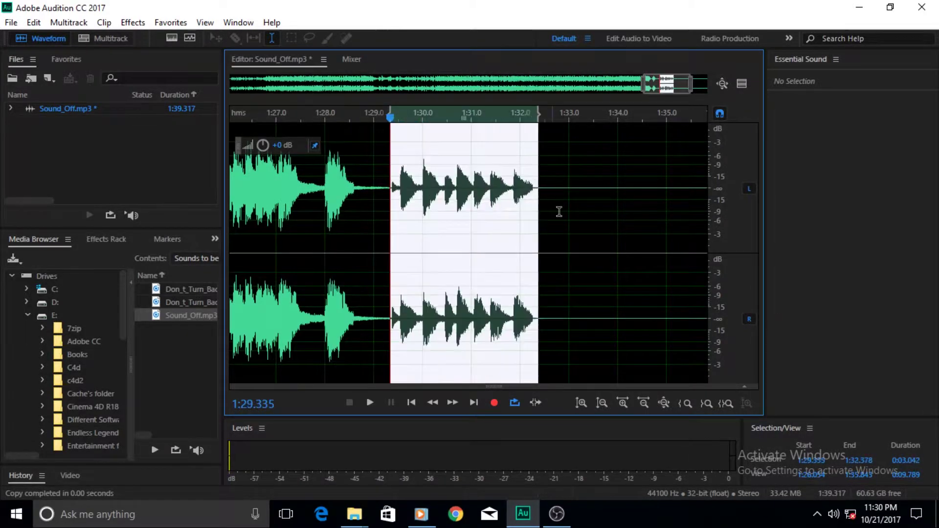
{"action": "key", "text": "ctrl+c"}
{"action": "left_click", "coordinate": [569, 196]}
{"action": "key", "text": "ctrl+v"}
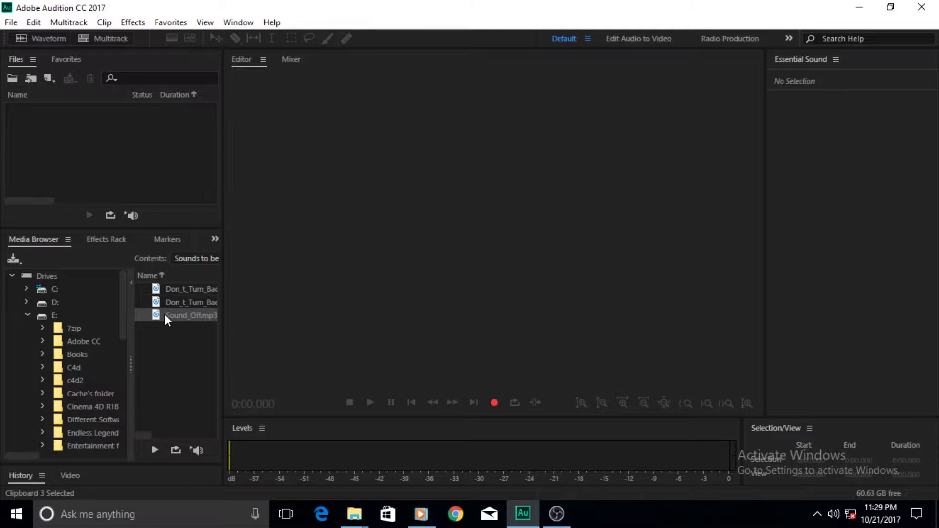
Step: Drag Sound_Off.mp3 into the editor and select 0:00.239 to 0:01.633 at the file start
{"action": "left_click_drag", "start_coordinate": [157, 315], "coordinate": [378, 249]}
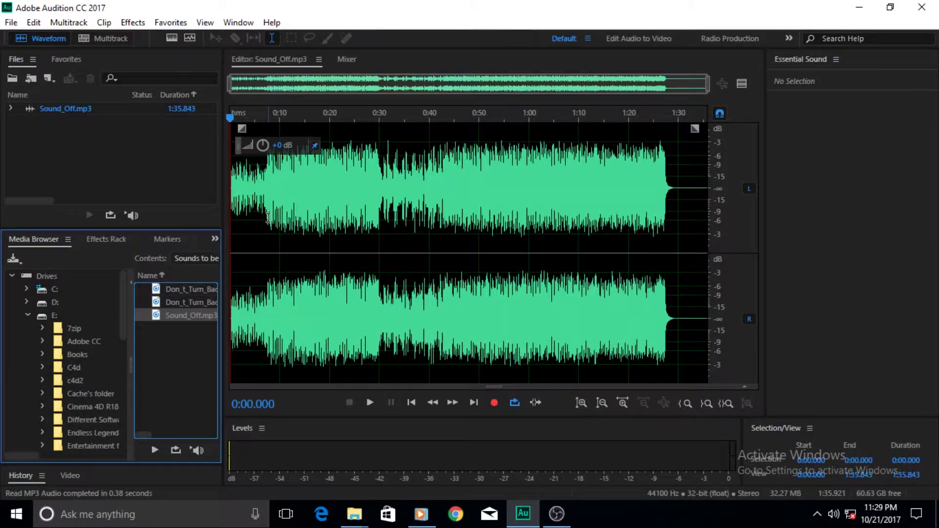
{"action": "scroll", "coordinate": [271, 218], "scroll_direction": "up", "scroll_amount": 5}
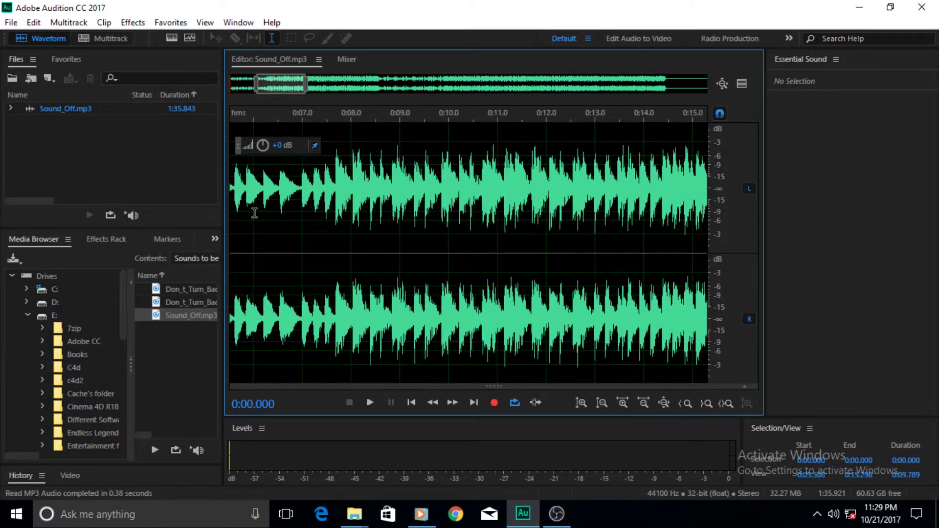
{"action": "scroll", "coordinate": [255, 89], "scroll_direction": "up", "scroll_amount": 3}
{"action": "left_click_drag", "start_coordinate": [255, 89], "coordinate": [225, 92]}
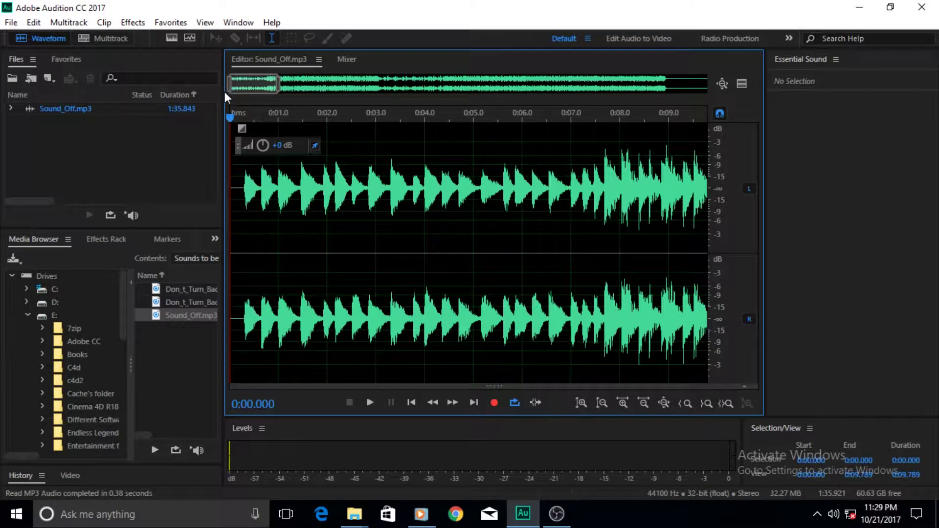
{"action": "left_click_drag", "start_coordinate": [242, 188], "coordinate": [320, 196]}
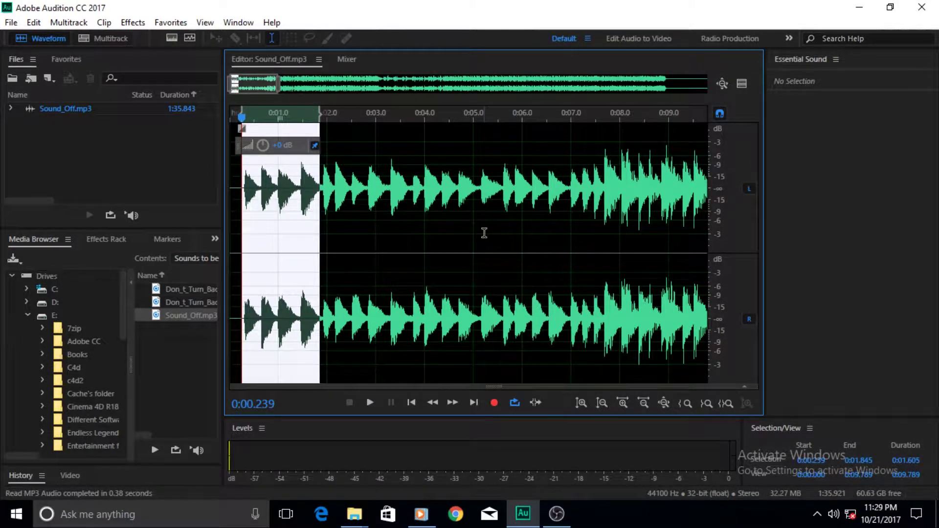
Step: Paste the stored snippet at 1:28.786 near the end of the file
{"action": "key", "text": "End"}
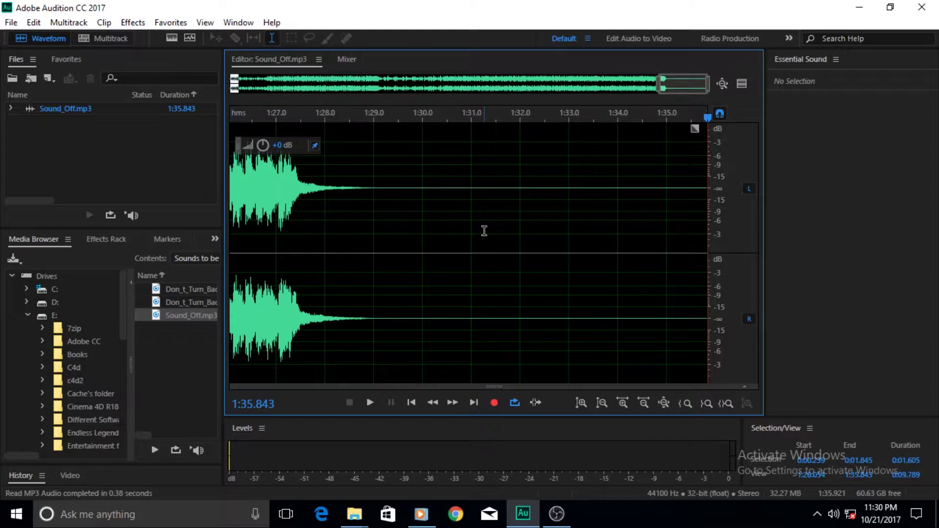
{"action": "left_click", "coordinate": [364, 193]}
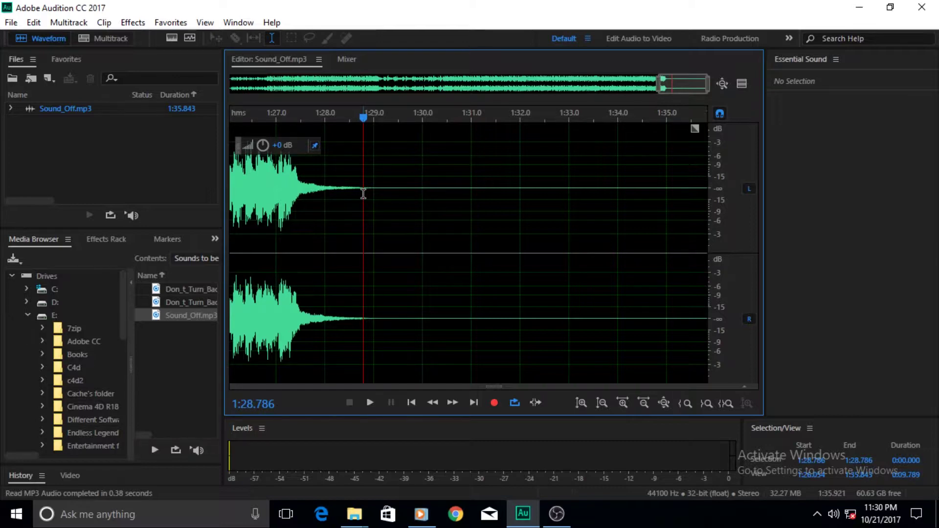
{"action": "key", "text": "ctrl+v"}
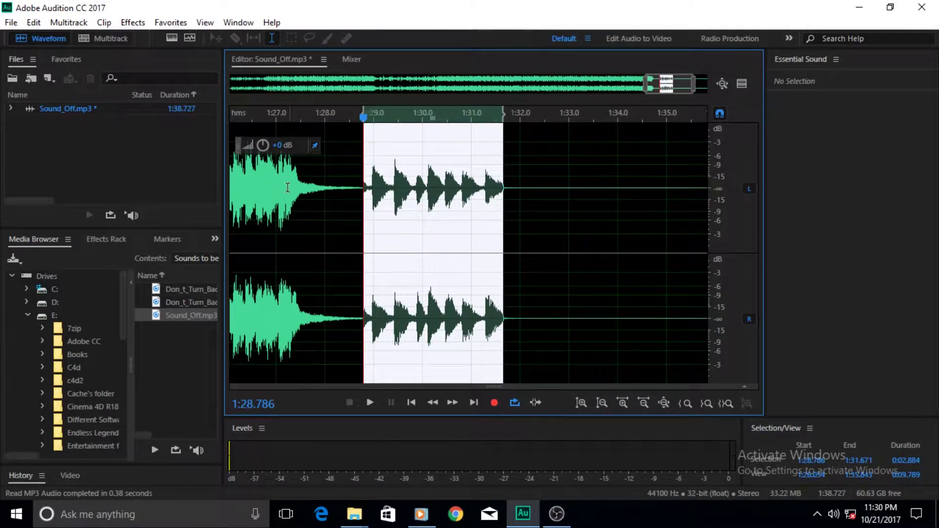
Step: Copy the 0.589-second range from 1:27.000 to 1:28.000, then select 1:29.335–1:32.3 and click at 1:33.000
{"action": "left_click_drag", "start_coordinate": [277, 190], "coordinate": [304, 191]}
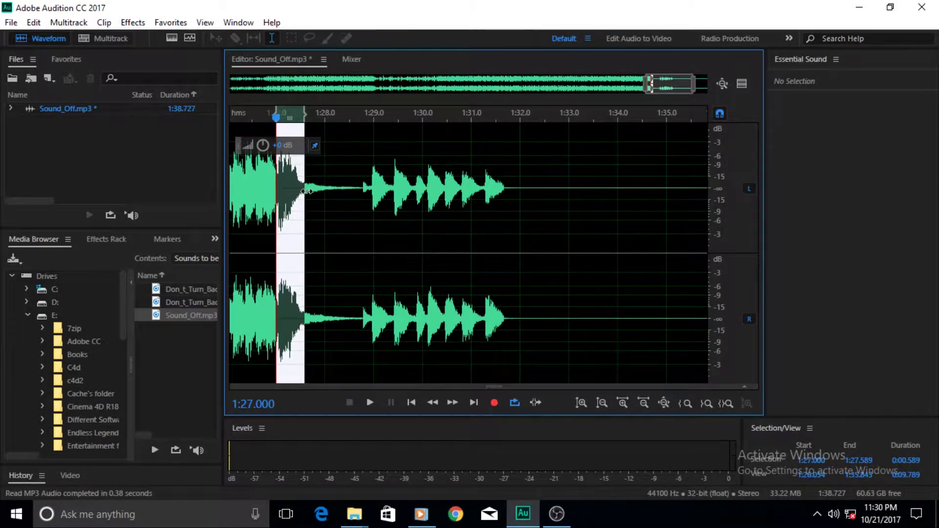
{"action": "key", "text": "ctrl+c"}
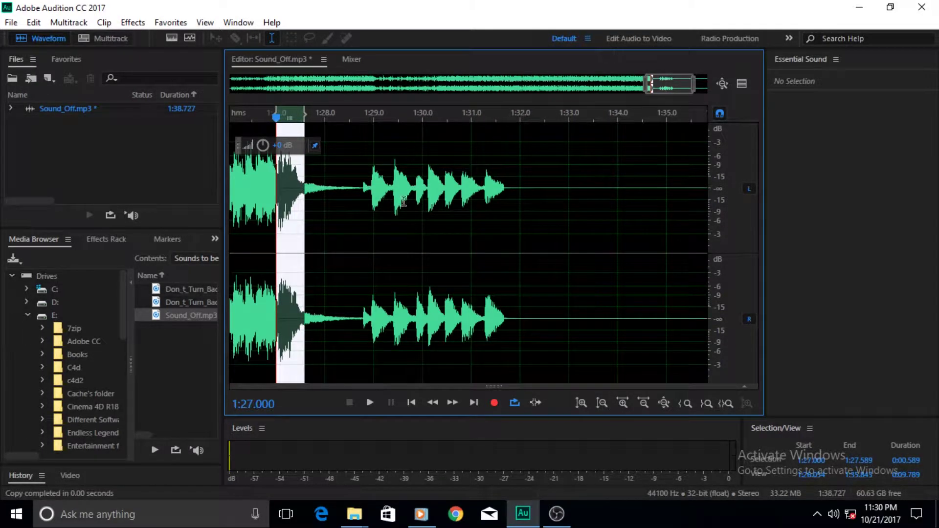
{"action": "left_click", "coordinate": [323, 191]}
{"action": "key", "text": "ctrl+v"}
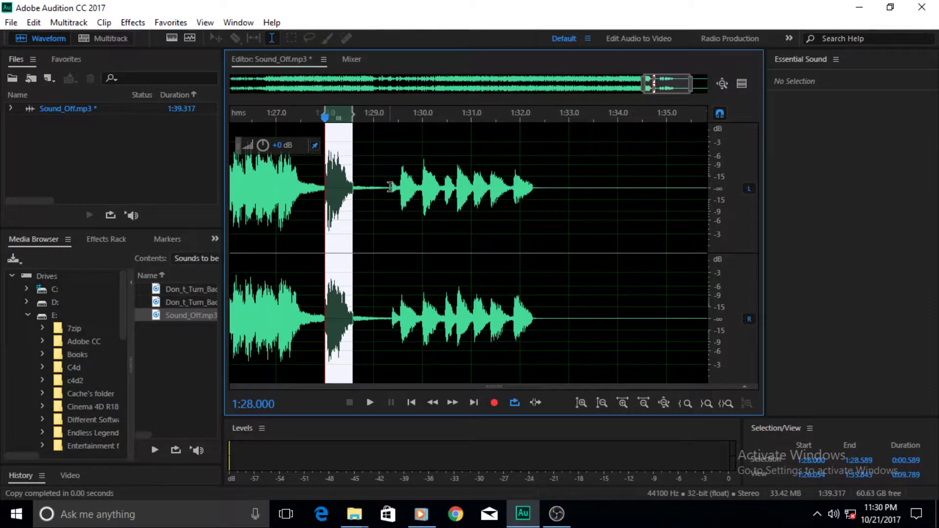
{"action": "left_click_drag", "start_coordinate": [389, 188], "coordinate": [538, 182]}
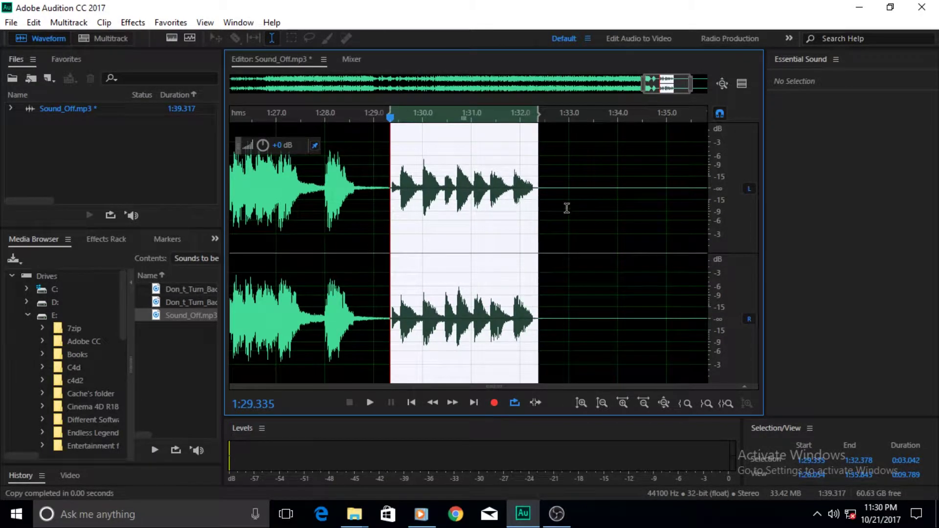
{"action": "left_click", "coordinate": [569, 191]}
Step: Paste the 3.042-second snippet at 1:33.000, extending the file to 1:42.359
{"action": "key", "text": "ctrl+v"}
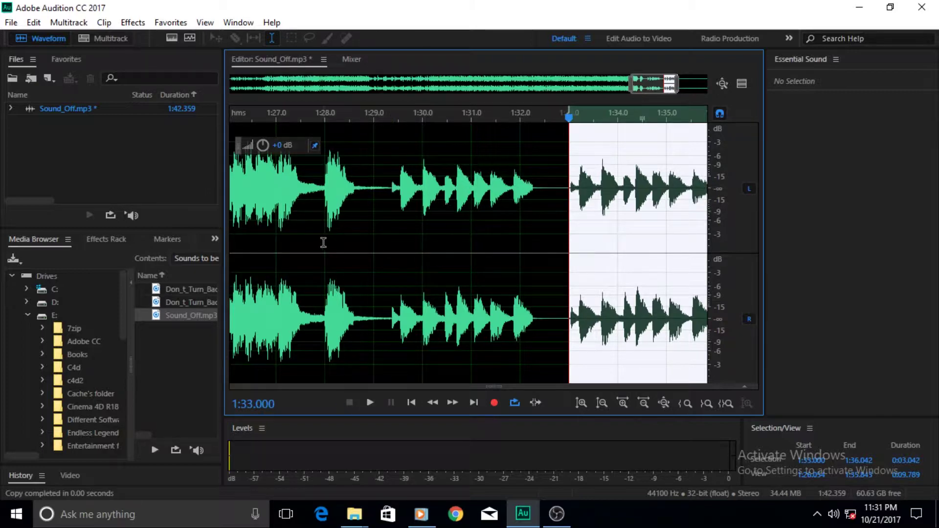
Step: Zoom out and select the audio from 1:26.576 to 1:27.580
{"action": "key", "text": "minus"}
{"action": "scroll", "coordinate": [310, 233], "scroll_direction": "up", "scroll_amount": 3}
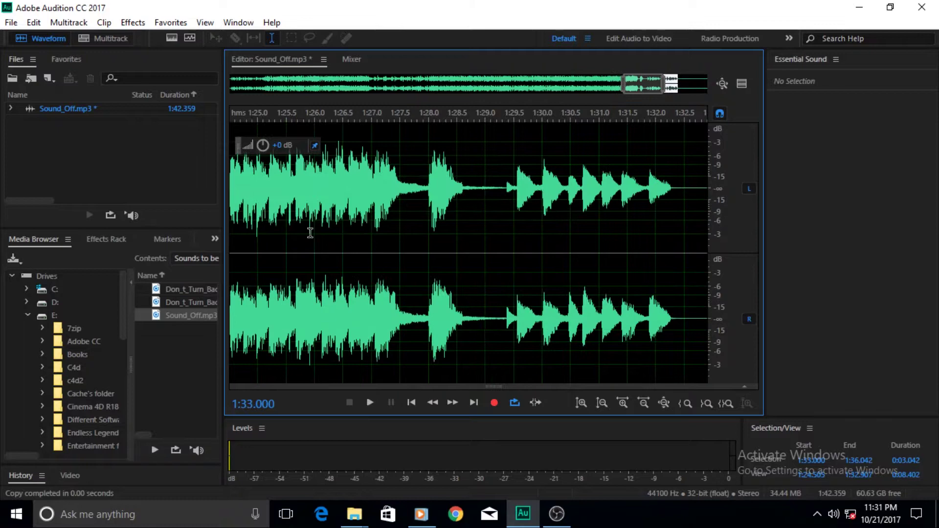
{"action": "scroll", "coordinate": [339, 216], "scroll_direction": "up", "scroll_amount": 2}
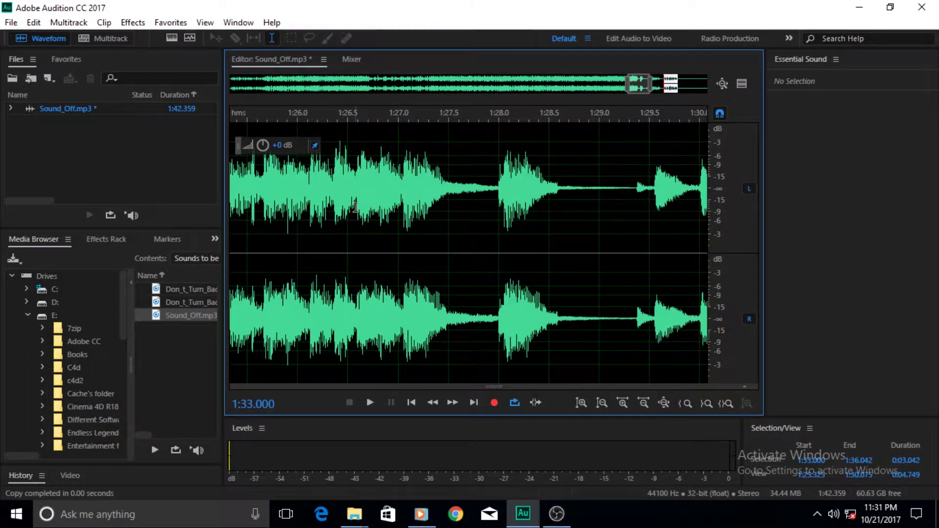
{"action": "left_click_drag", "start_coordinate": [355, 208], "coordinate": [456, 210]}
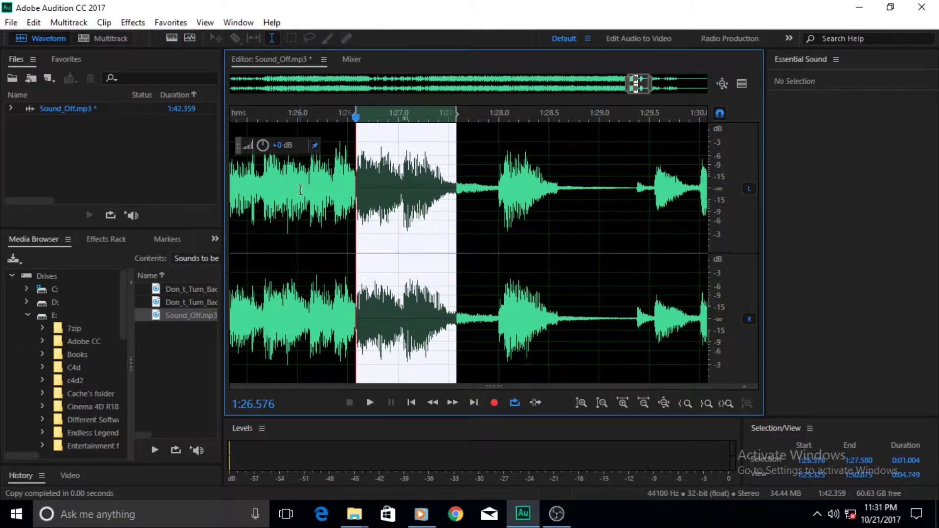
Step: Make Clipboard 1 current via Edit > Set Current Clipboard and copy the selection into it
{"action": "left_click", "coordinate": [34, 23]}
{"action": "mouse_move", "coordinate": [88, 133]}
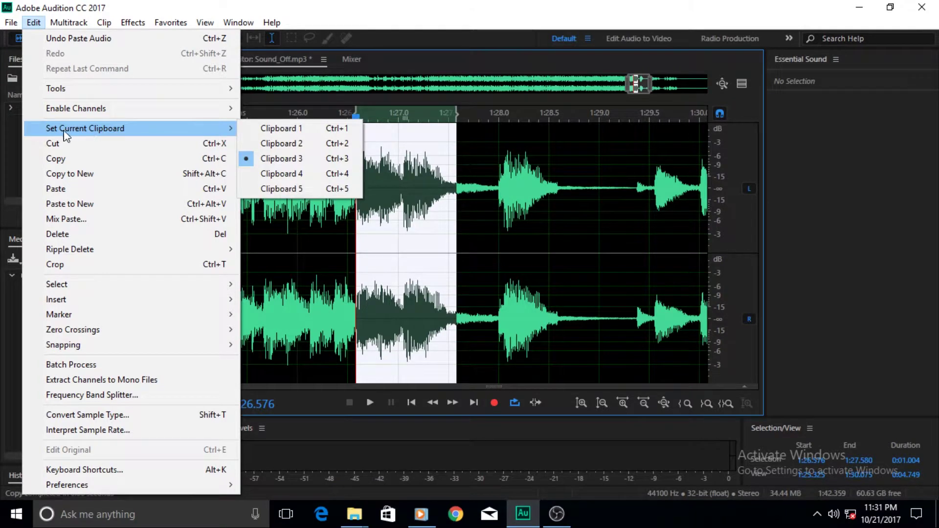
{"action": "mouse_move", "coordinate": [128, 130]}
{"action": "left_click", "coordinate": [264, 129]}
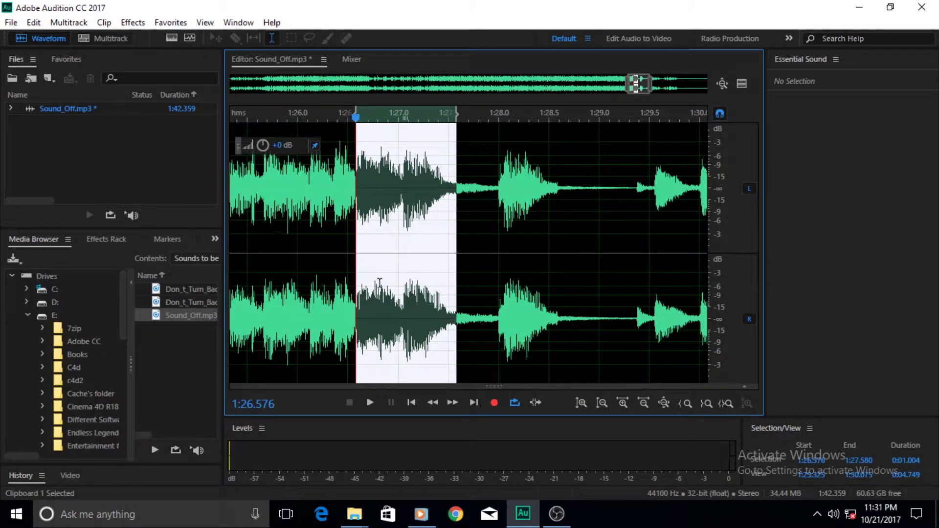
{"action": "key", "text": "ctrl+c"}
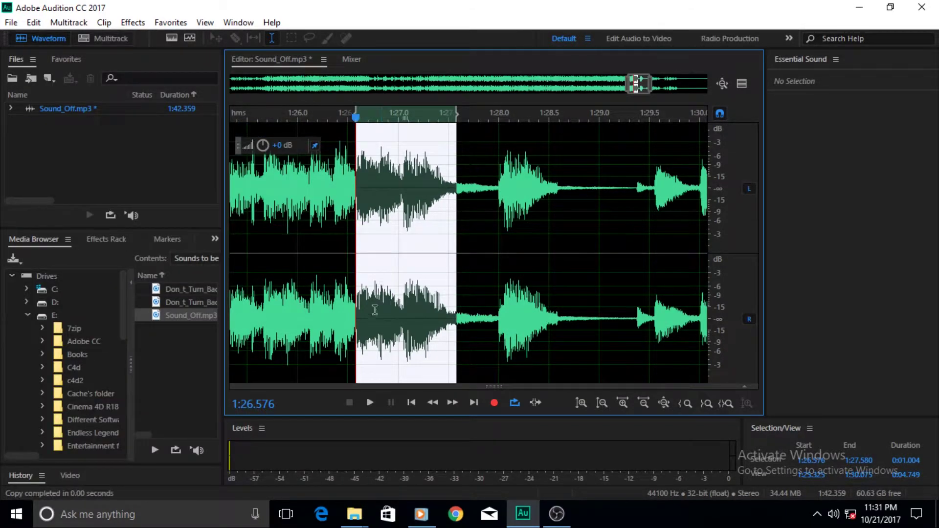
Step: Copy the snippet starting at 1:25.646 into Clipboard 2
{"action": "left_click_drag", "start_coordinate": [263, 210], "coordinate": [357, 210]}
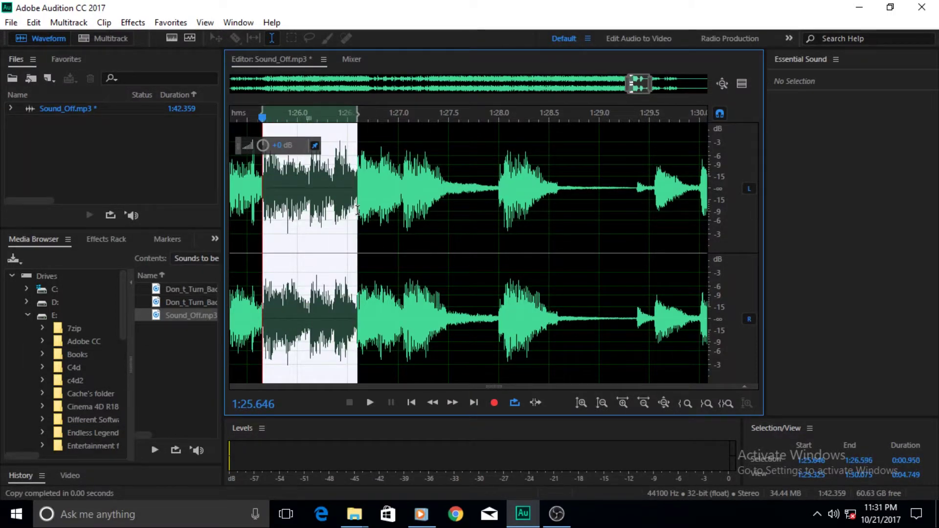
{"action": "left_click", "coordinate": [39, 22]}
{"action": "mouse_move", "coordinate": [148, 131]}
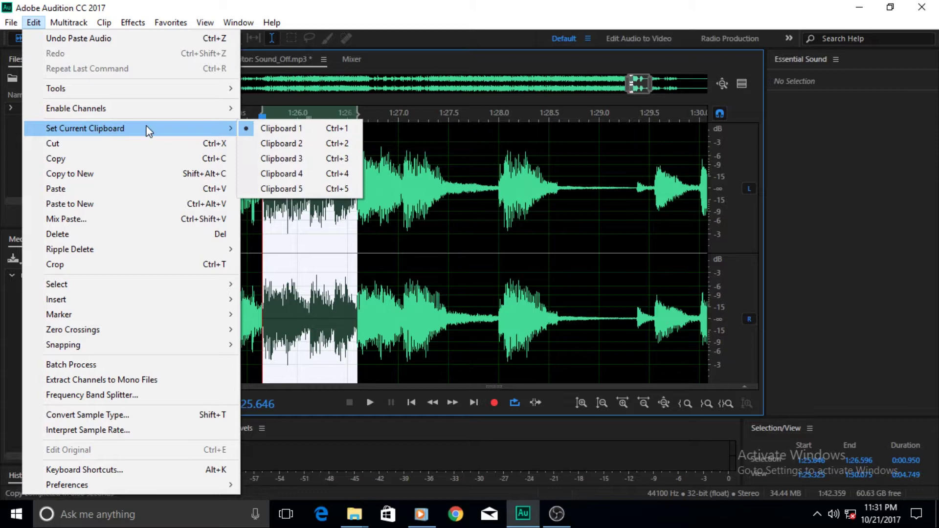
{"action": "left_click", "coordinate": [278, 146]}
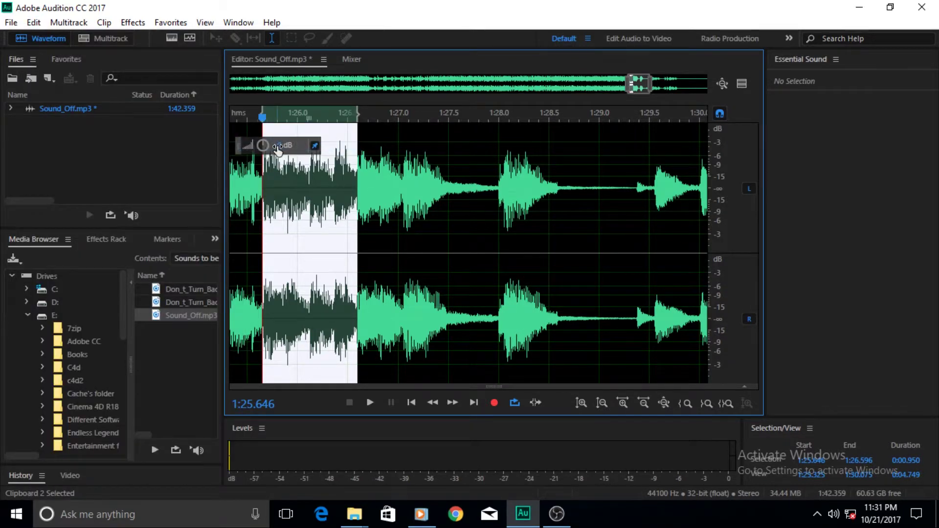
{"action": "key", "text": "ctrl+c"}
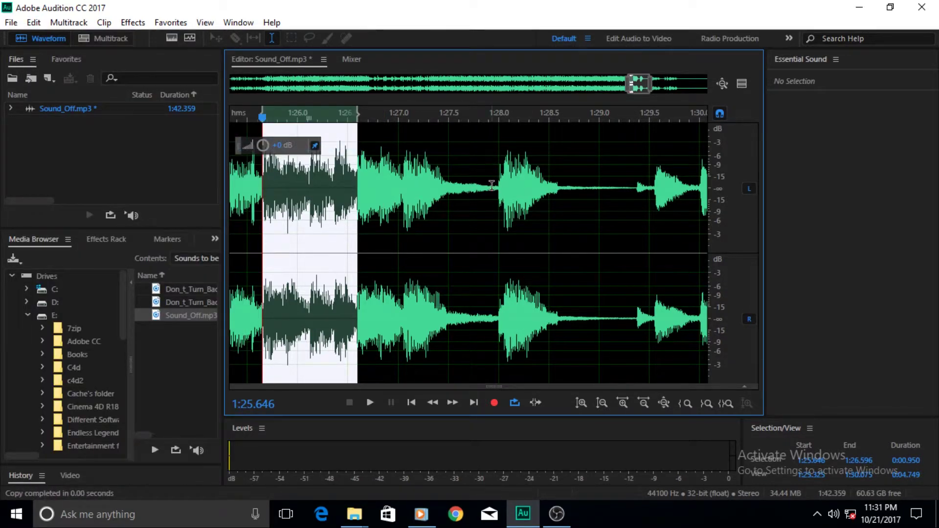
Step: Copy the 1:27.929–1:28.653 burst into Clipboard 3
{"action": "left_click_drag", "start_coordinate": [492, 185], "coordinate": [564, 187]}
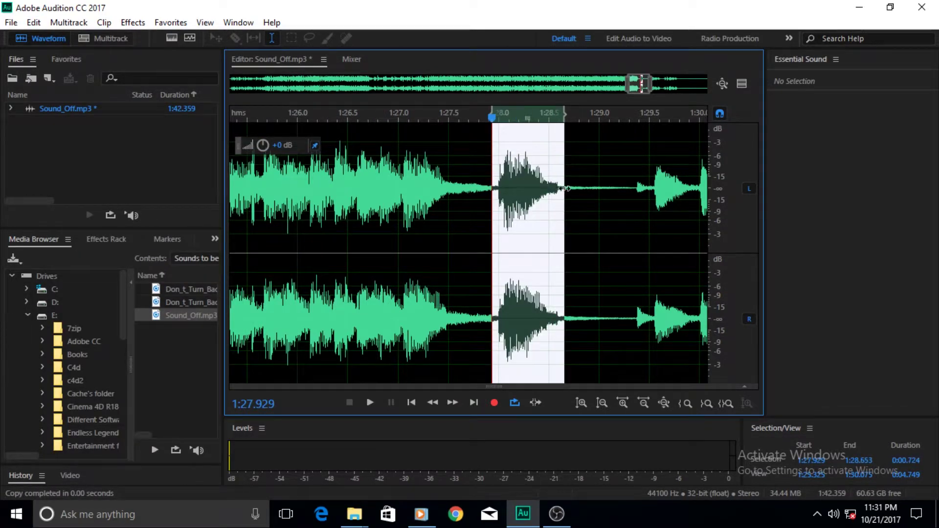
{"action": "left_click", "coordinate": [34, 22]}
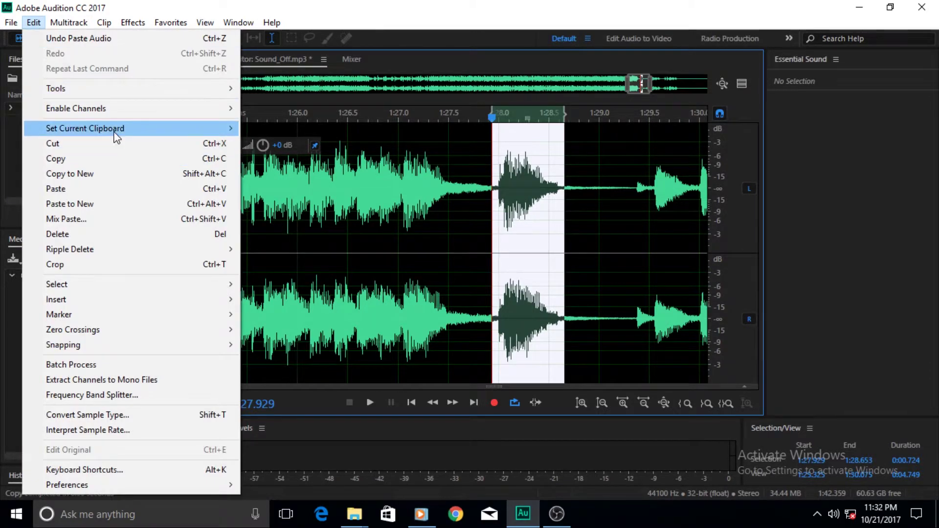
{"action": "mouse_move", "coordinate": [232, 124]}
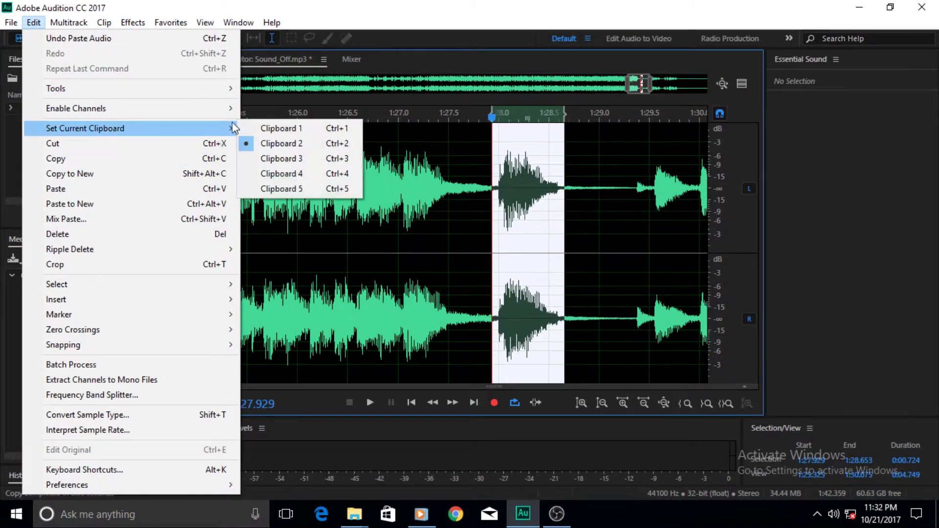
{"action": "left_click", "coordinate": [322, 160]}
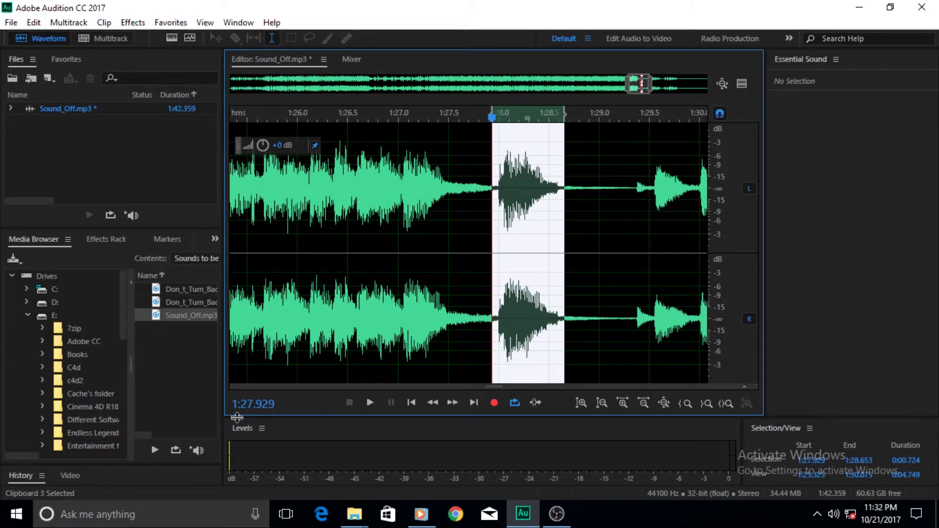
{"action": "key", "text": "ctrl+c"}
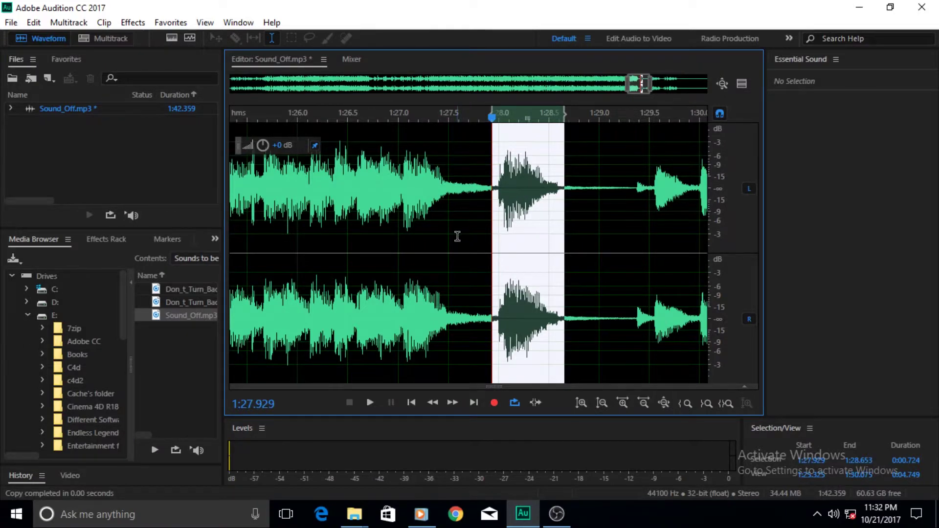
Step: Place the playhead at 1:36.000 past the audio's end and make Clipboard 1 current with Ctrl+1
{"action": "left_click_drag", "start_coordinate": [669, 210], "coordinate": [774, 207]}
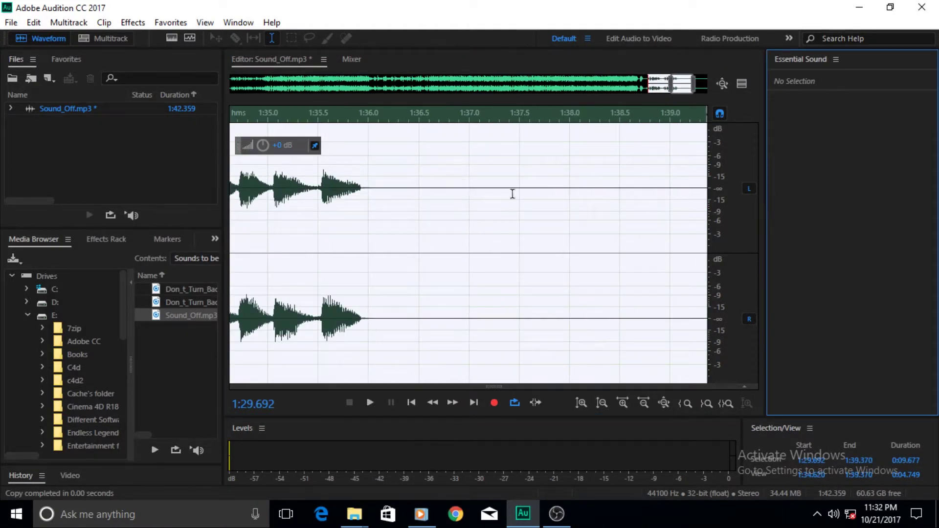
{"action": "left_click", "coordinate": [369, 189]}
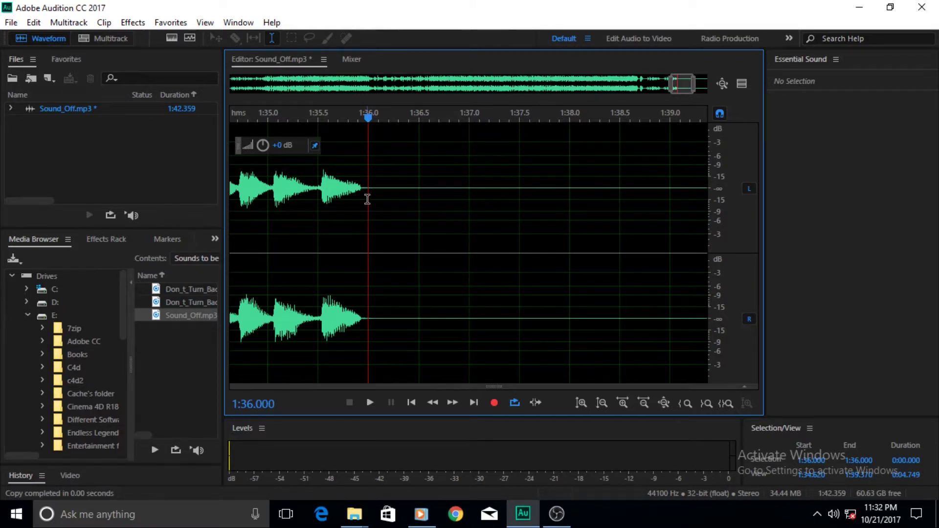
{"action": "key", "text": "ctrl+1"}
{"action": "left_click", "coordinate": [33, 23]}
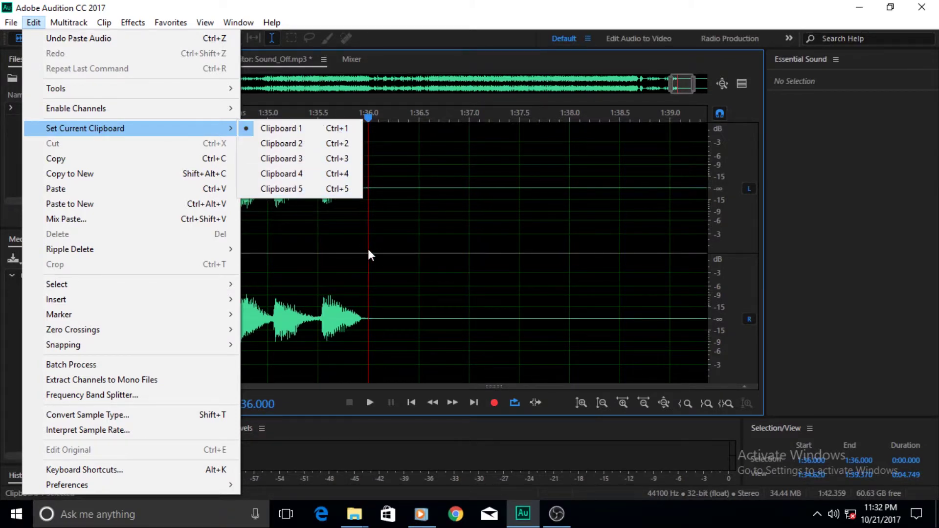
{"action": "left_click", "coordinate": [373, 261]}
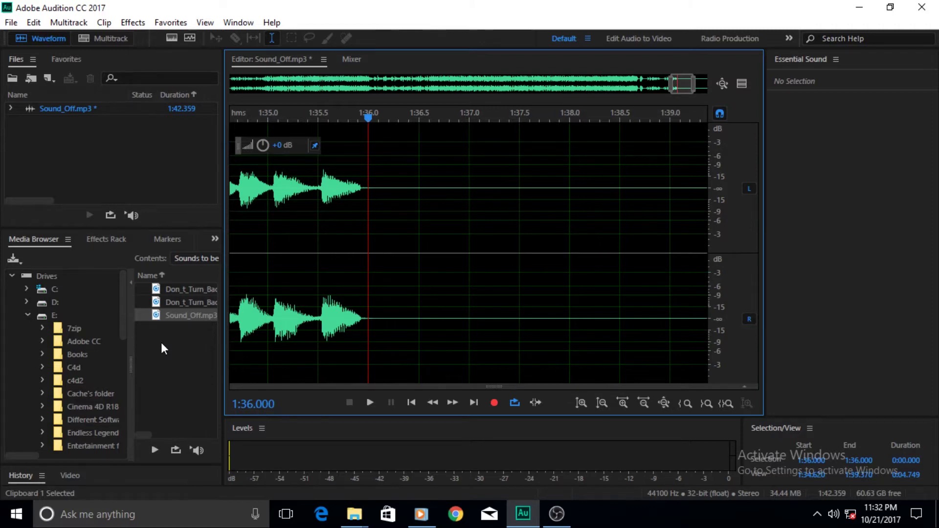
Step: Paste Clipboard 1 at 1:36.000 and Clipboard 2 at 1:37.080, then make Clipboard 3 current
{"action": "key", "text": "ctrl+v"}
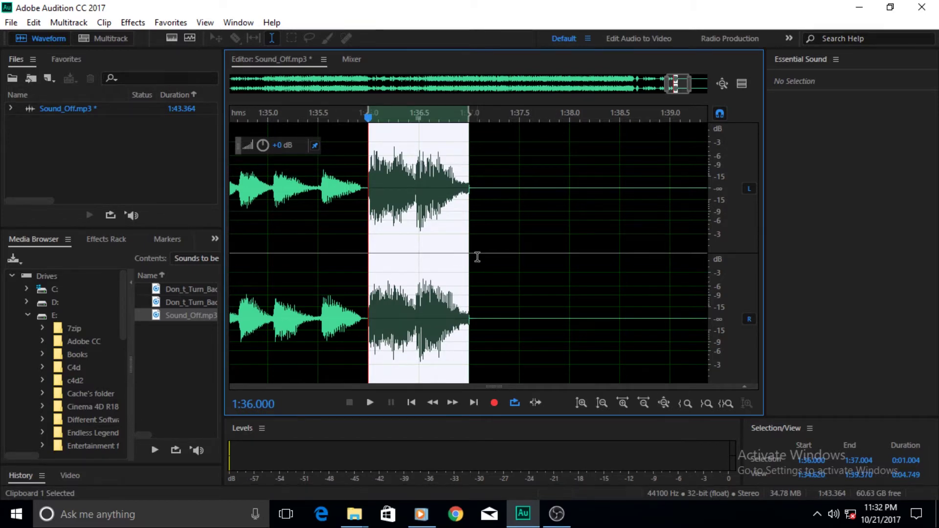
{"action": "key", "text": "ctrl+2"}
{"action": "left_click", "coordinate": [477, 226]}
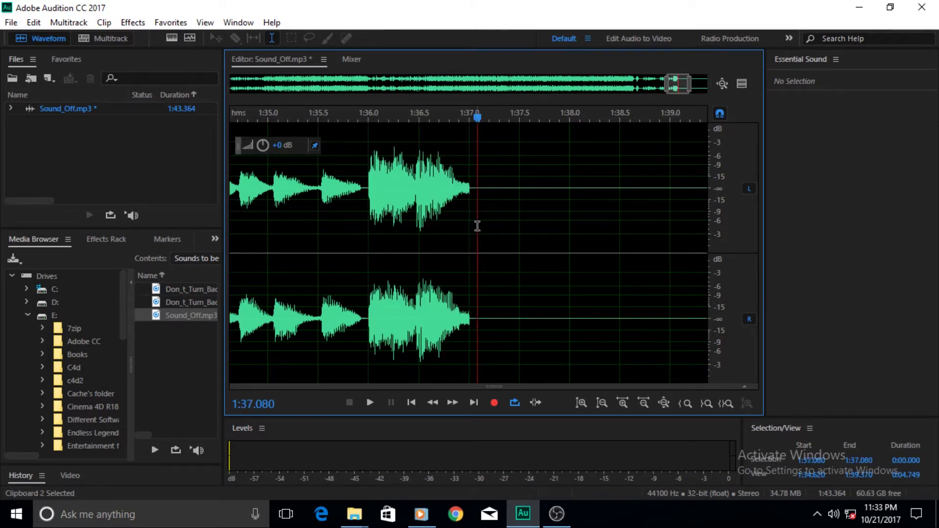
{"action": "key", "text": "ctrl+v"}
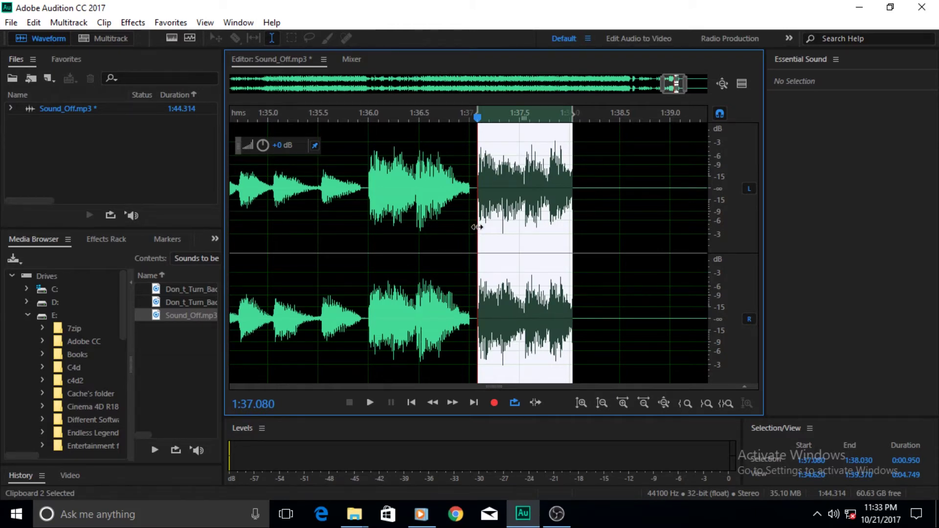
{"action": "key", "text": "ctrl+3"}
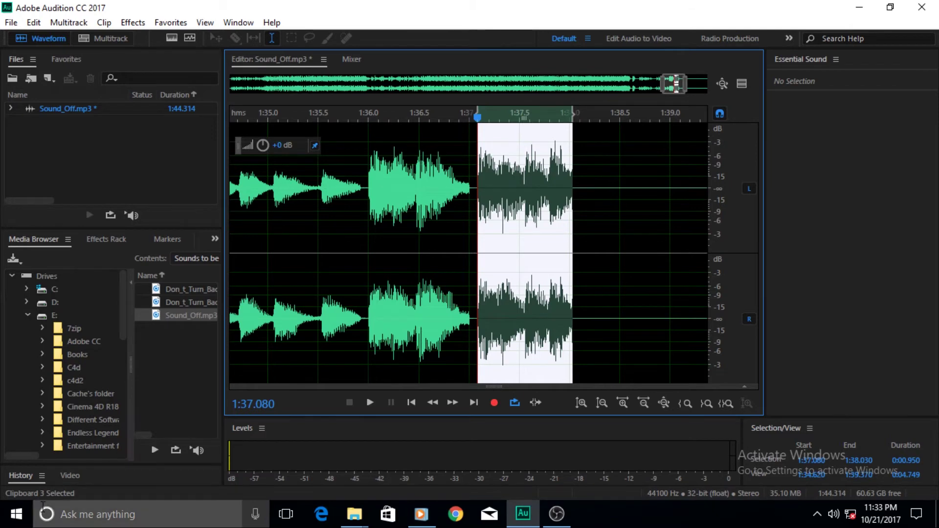